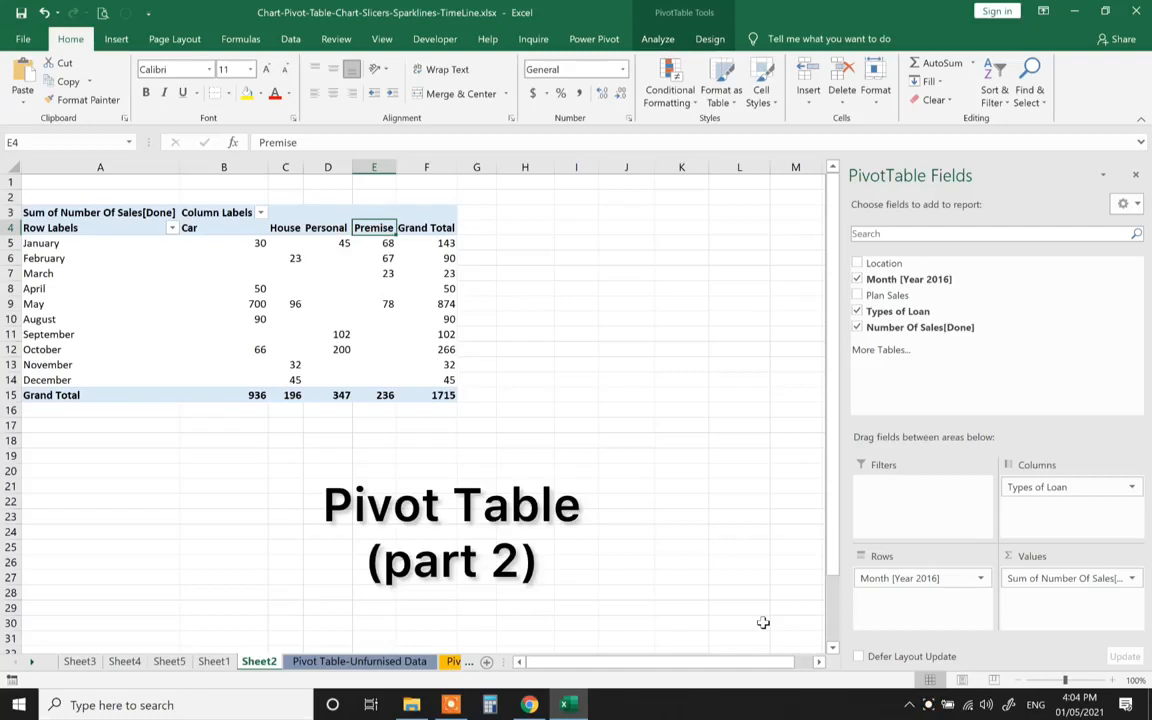
# Switch to the Pivot Table-Unfurnised Data sheet to view the raw loan sales list
pyautogui.click(408, 664)
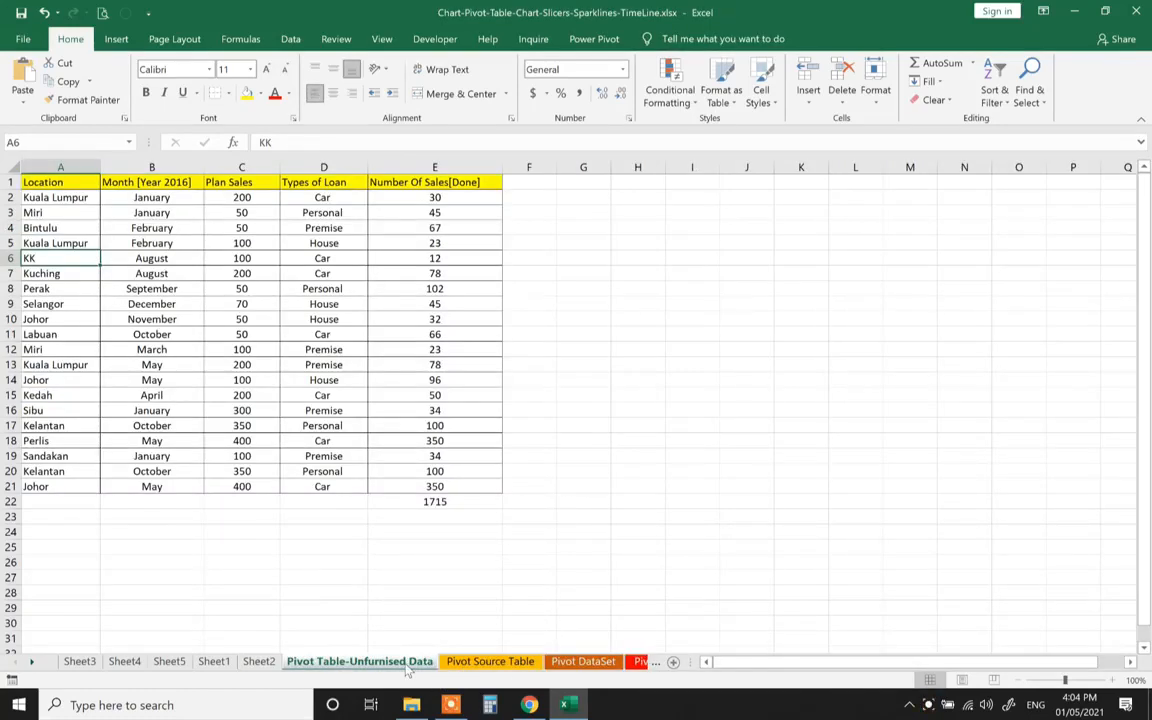
# Clear the 1715 total from cell E22 and return to the Sheet2 pivot table
pyautogui.click(460, 501)
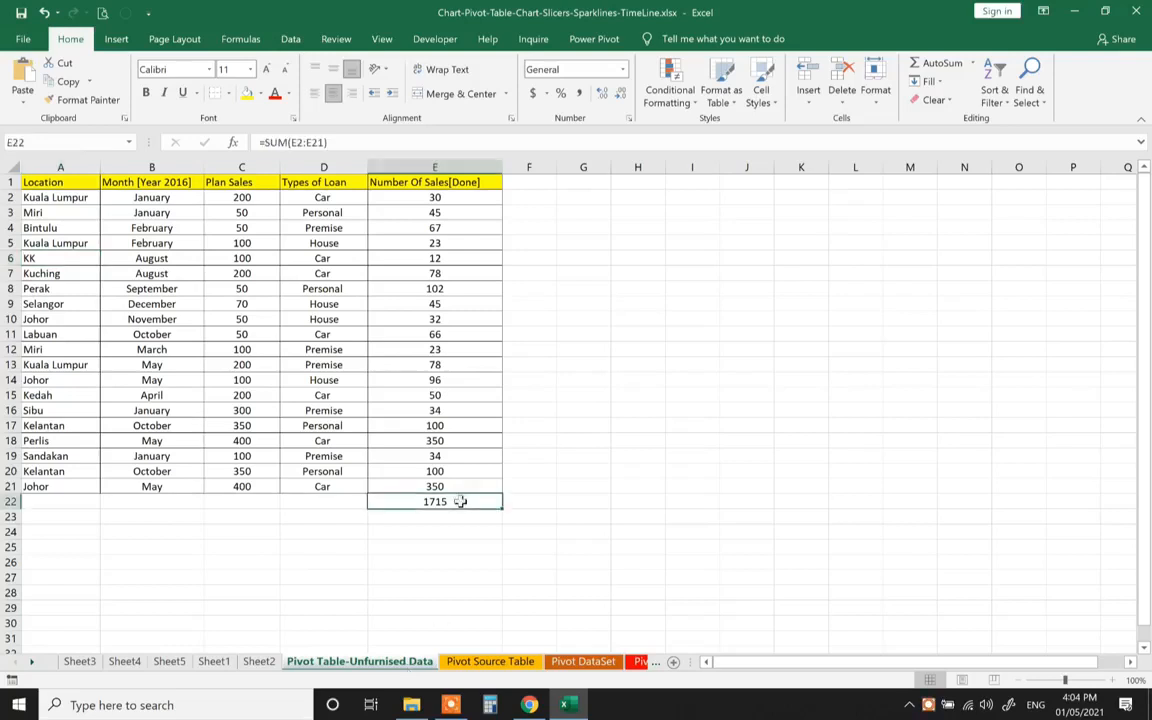
pyautogui.rightClick(460, 501)
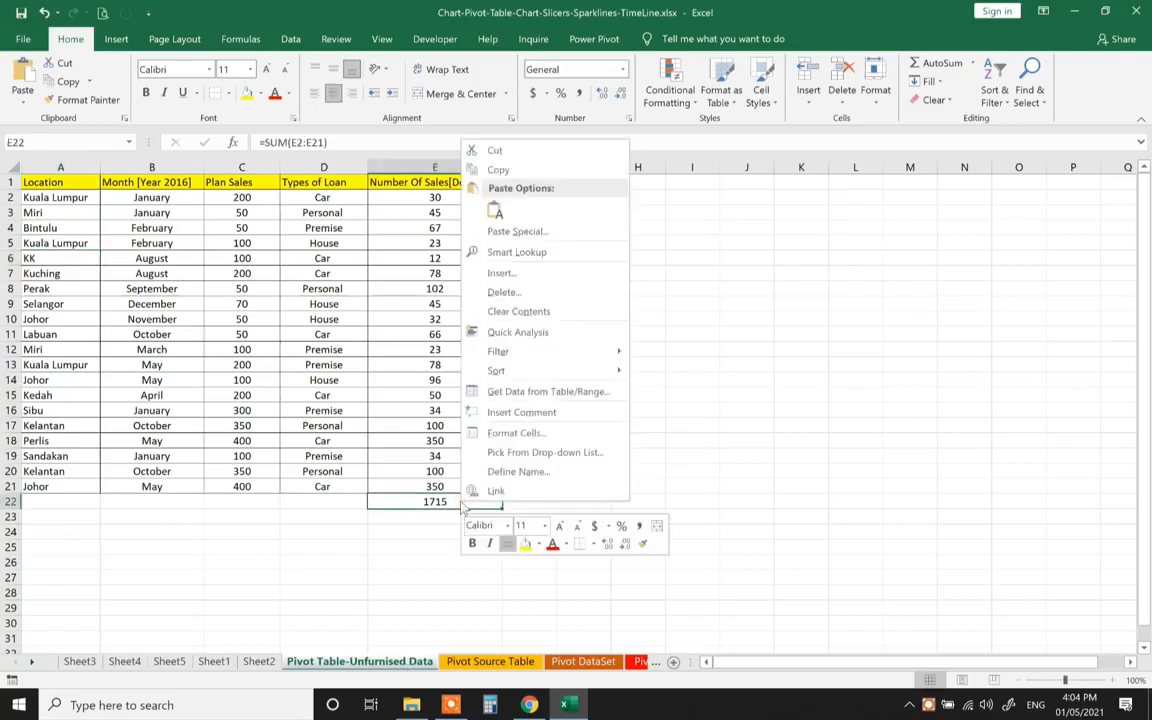
pyautogui.click(500, 311)
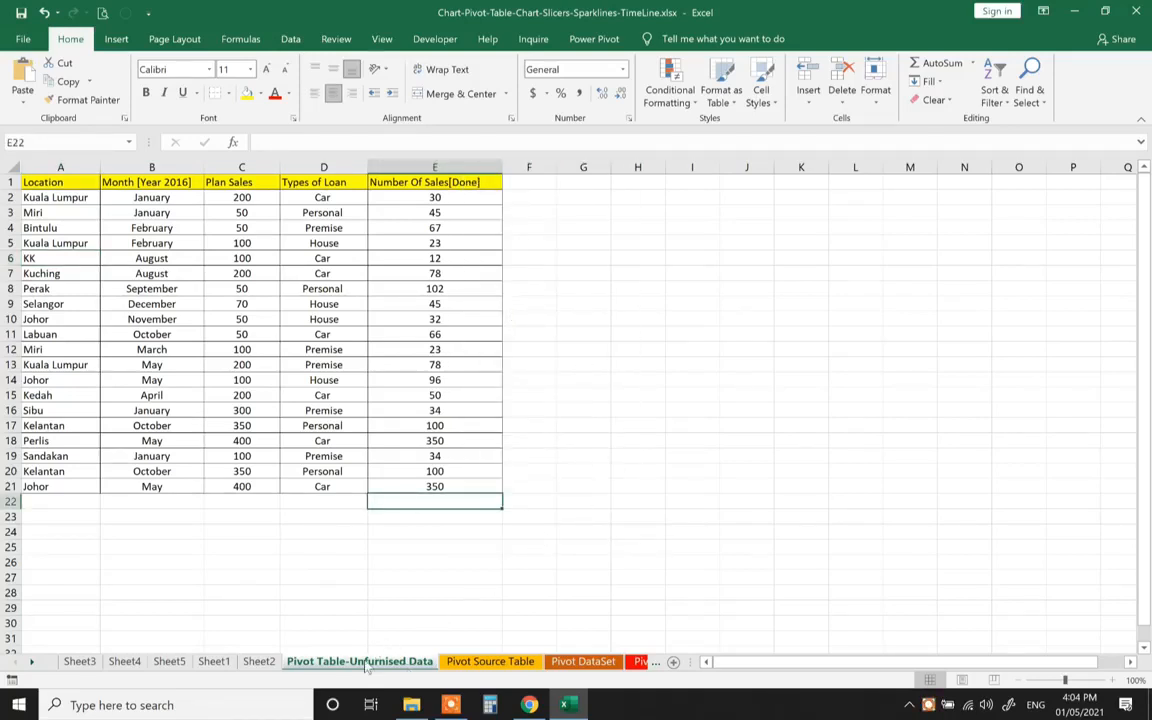
pyautogui.click(258, 661)
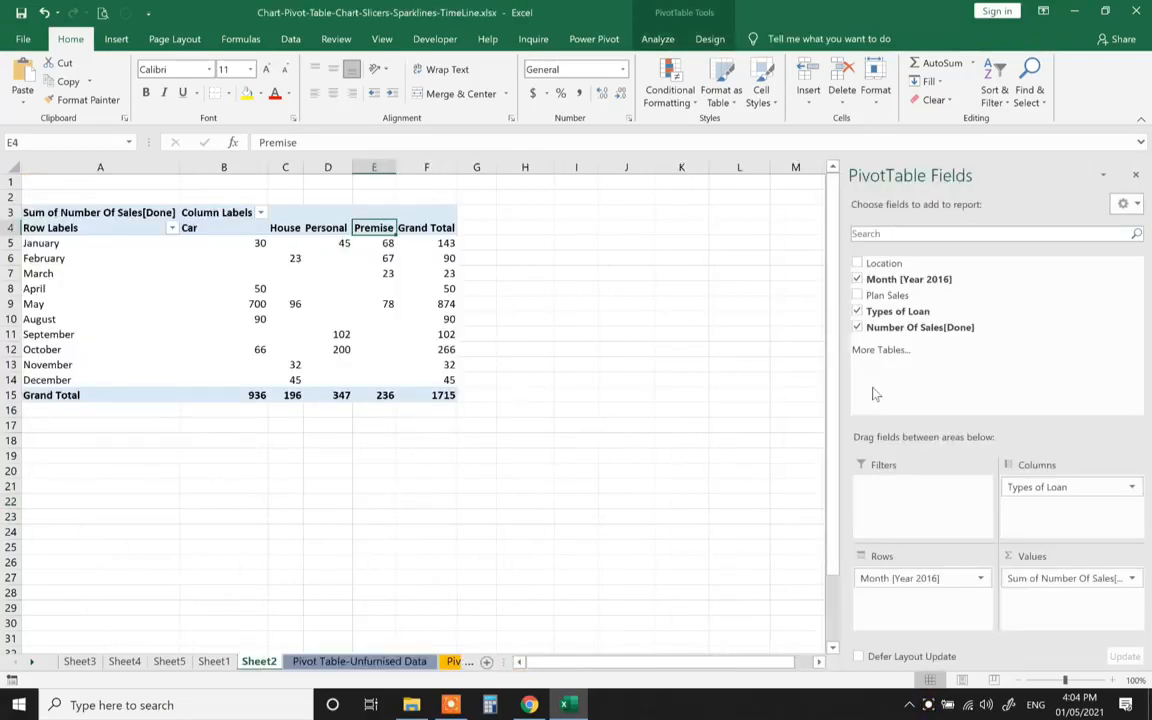
# Remove Types of Loan from the columns and try Location as a report filter
pyautogui.moveTo(1054, 488); pyautogui.dragTo(686, 514)
pyautogui.moveTo(900, 578)
pyautogui.mouseDown()
pyautogui.moveTo(865, 593)
pyautogui.moveTo(860, 523)
pyautogui.moveTo(902, 600)
pyautogui.mouseUp()
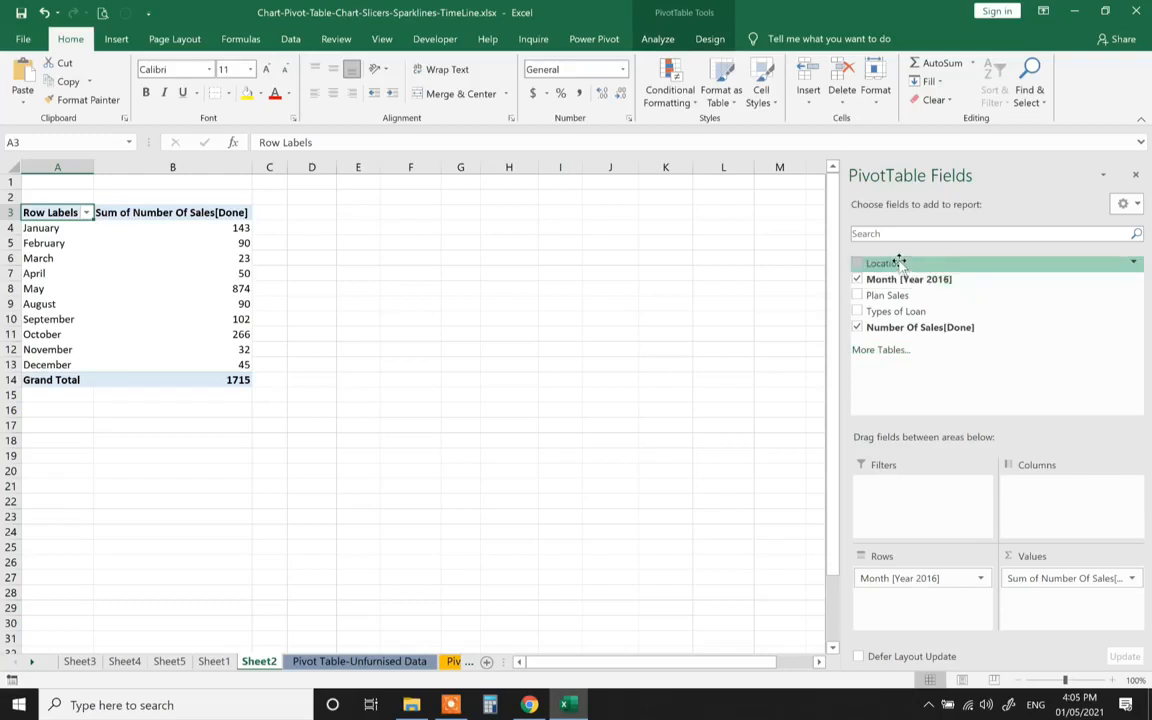
pyautogui.moveTo(900, 261); pyautogui.dragTo(910, 513)
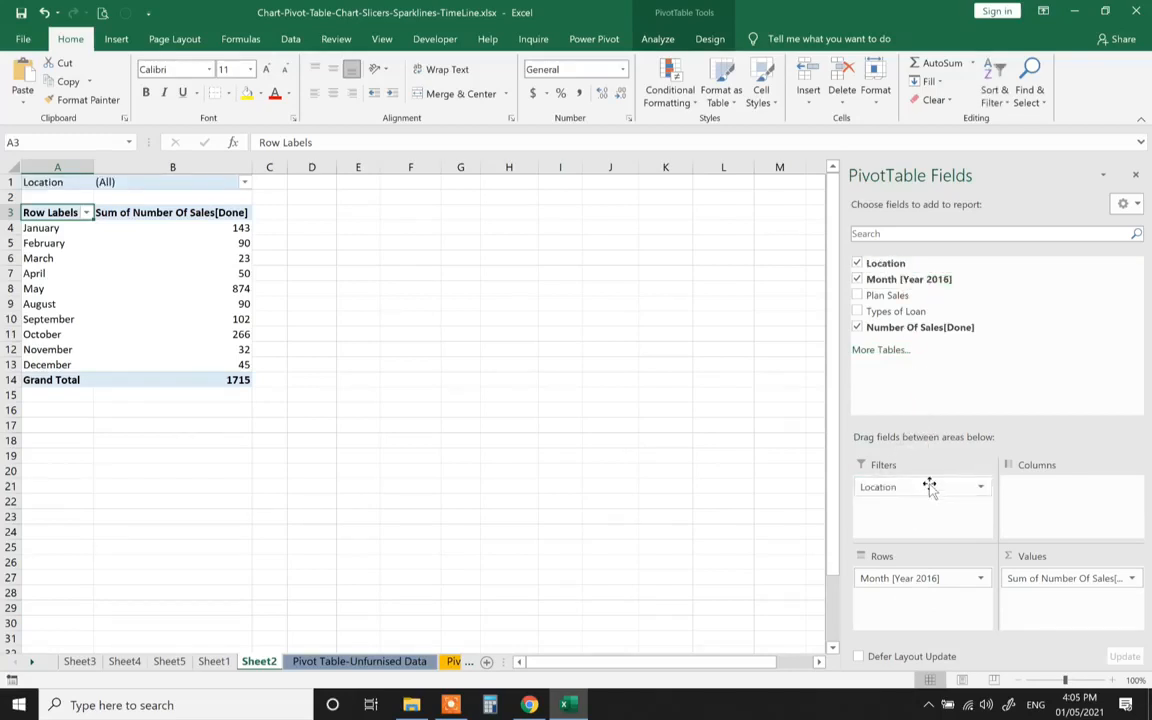
pyautogui.moveTo(923, 489); pyautogui.dragTo(1020, 615)
# Swap in Count of Month, then remove Location and the count to empty the pivot
pyautogui.moveTo(1065, 578); pyautogui.dragTo(619, 553)
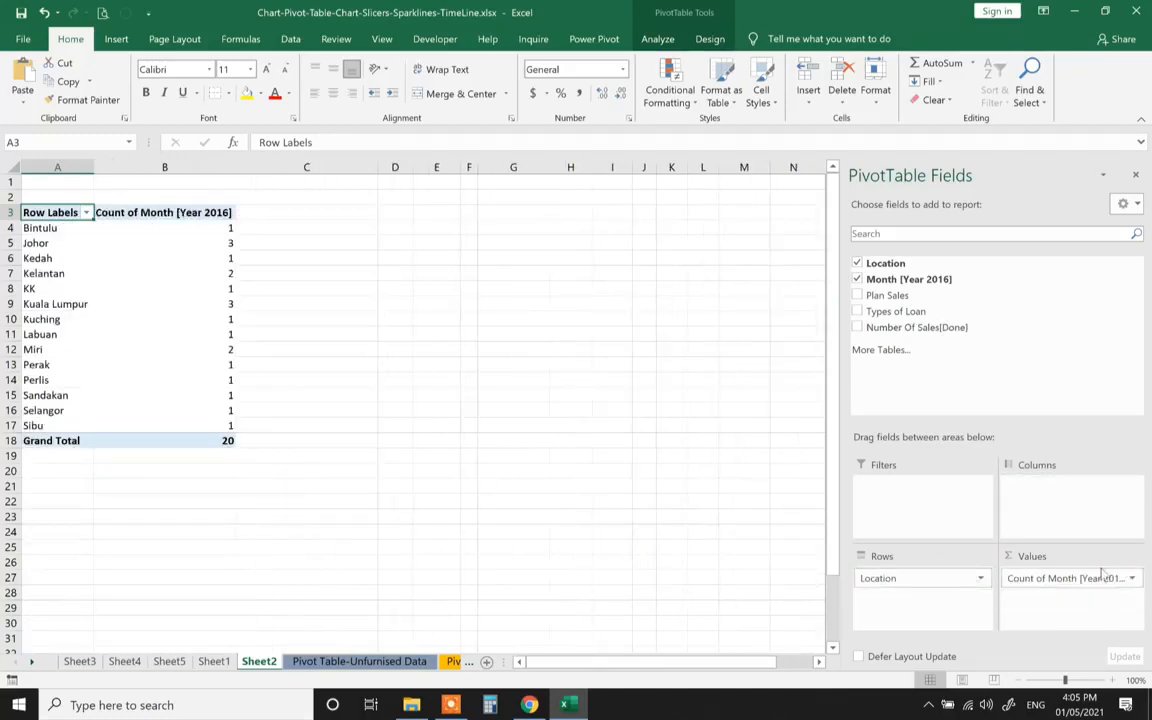
pyautogui.moveTo(905, 578); pyautogui.dragTo(750, 572)
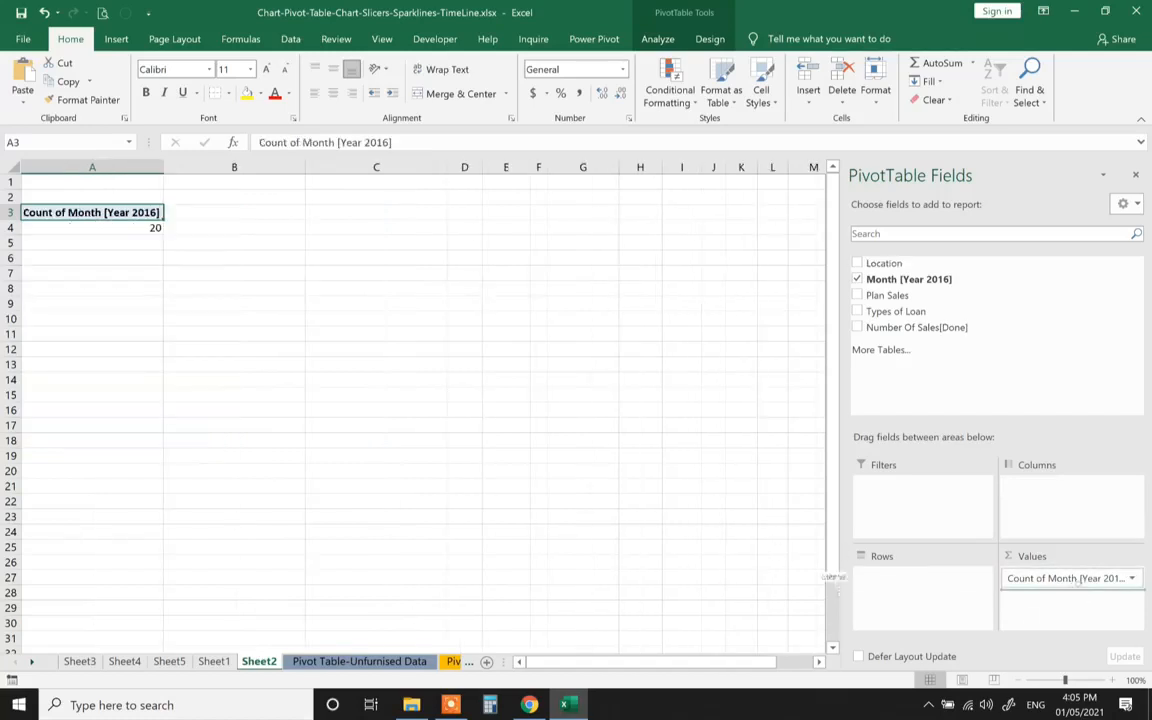
pyautogui.moveTo(1077, 583); pyautogui.dragTo(679, 553)
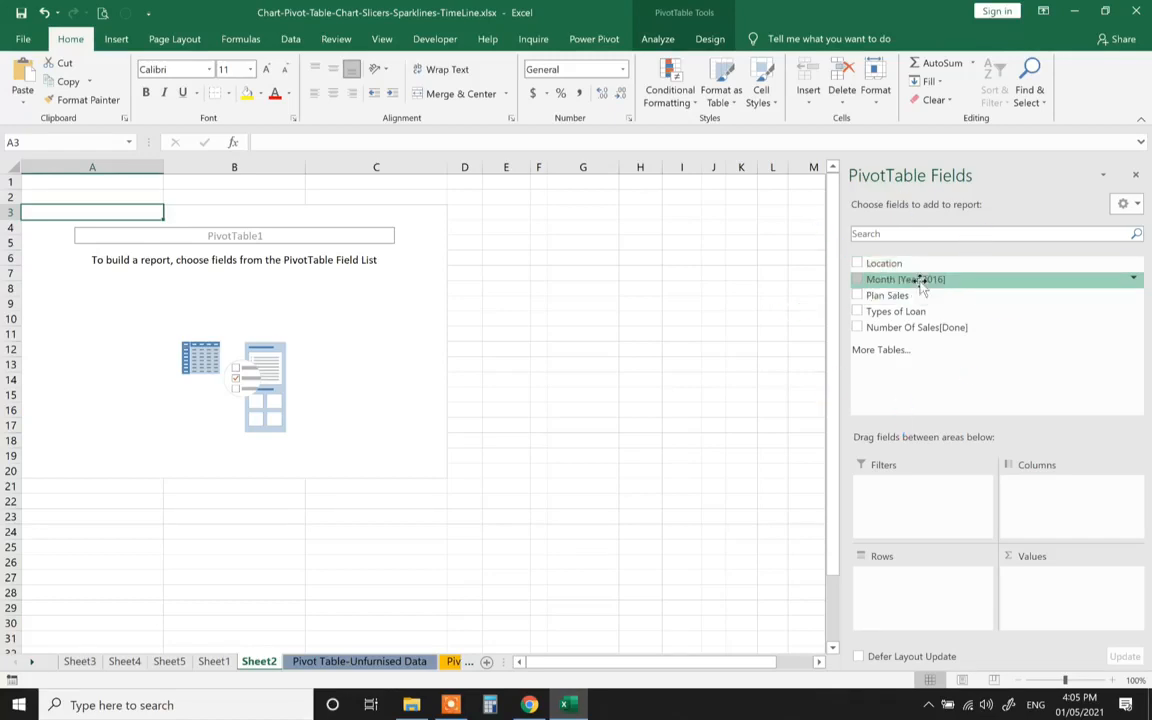
# Put Month [Year 2016] in Rows and sum Number Of Sales[Done] in Values
pyautogui.moveTo(917, 280); pyautogui.dragTo(923, 588)
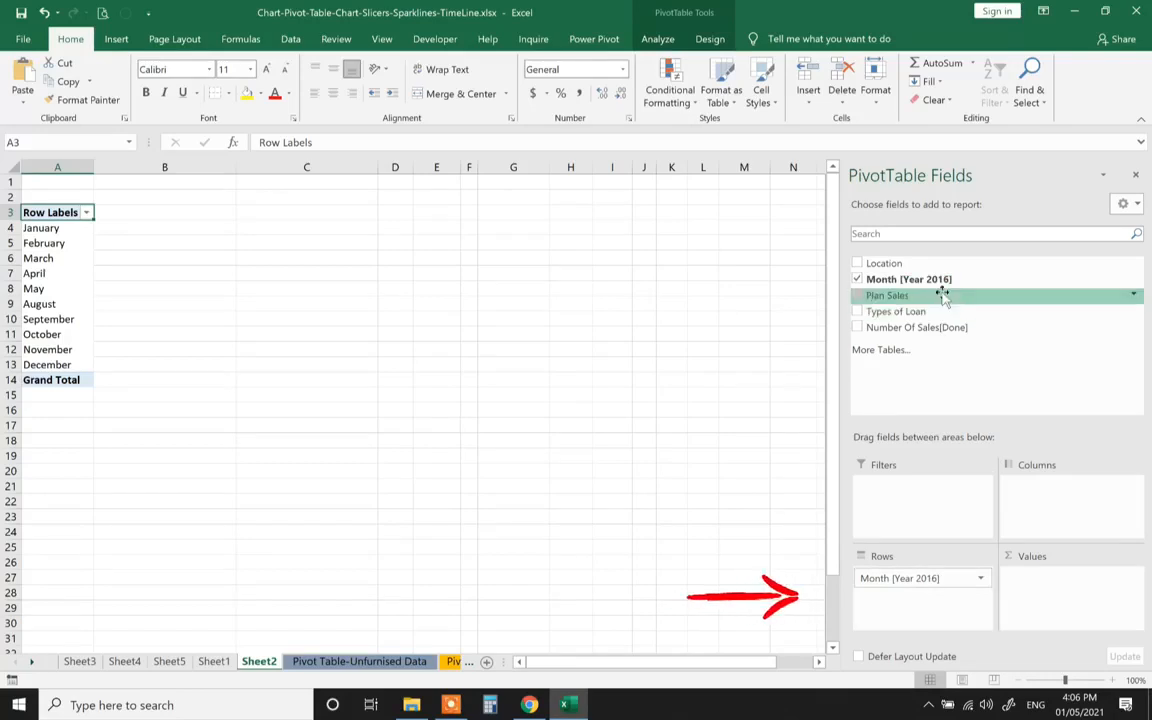
pyautogui.moveTo(953, 337); pyautogui.dragTo(1040, 595)
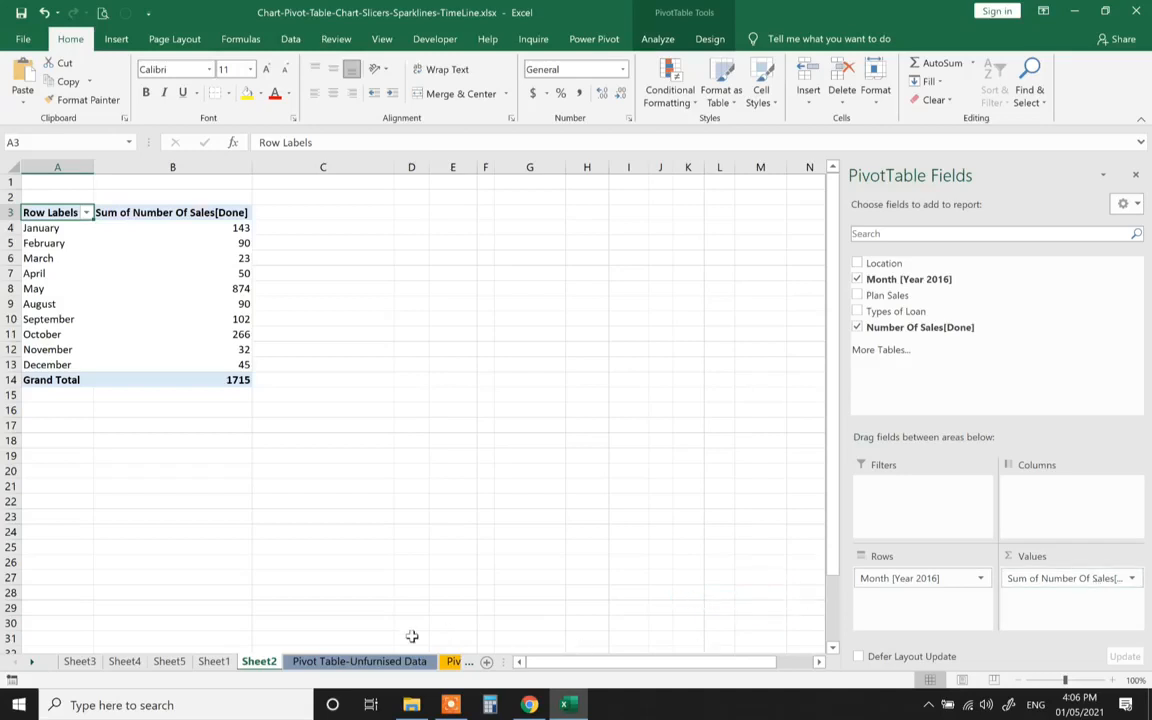
pyautogui.rightClick(375, 662)
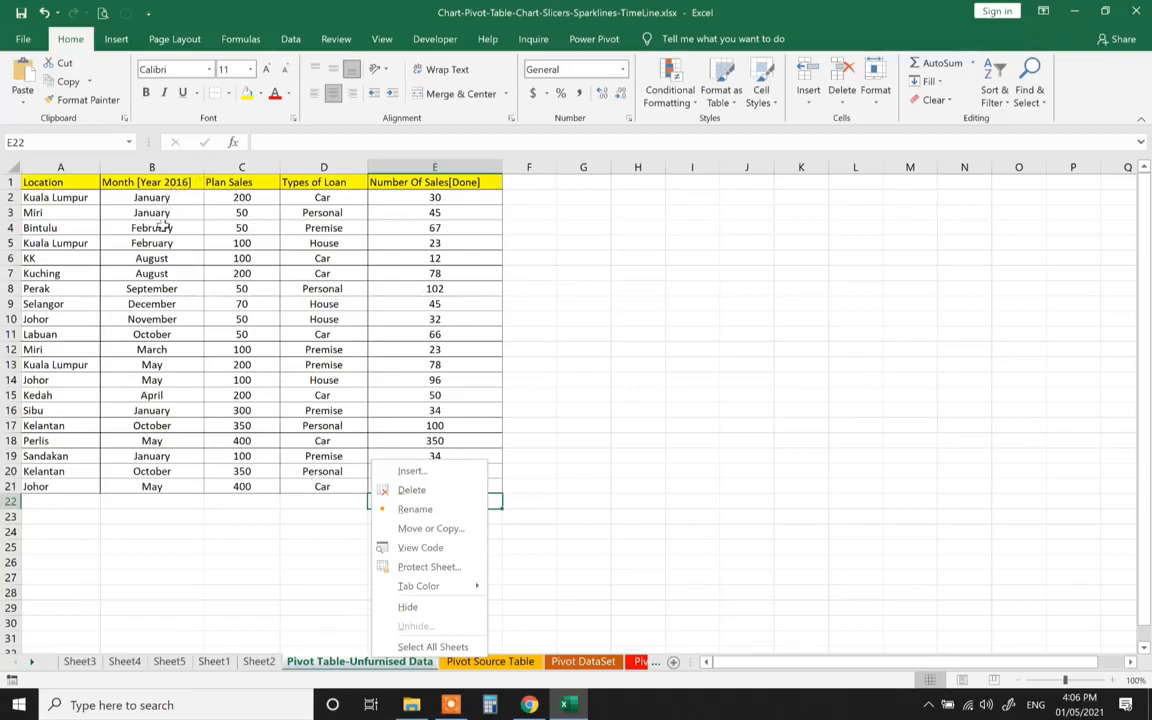
pyautogui.click(140, 515)
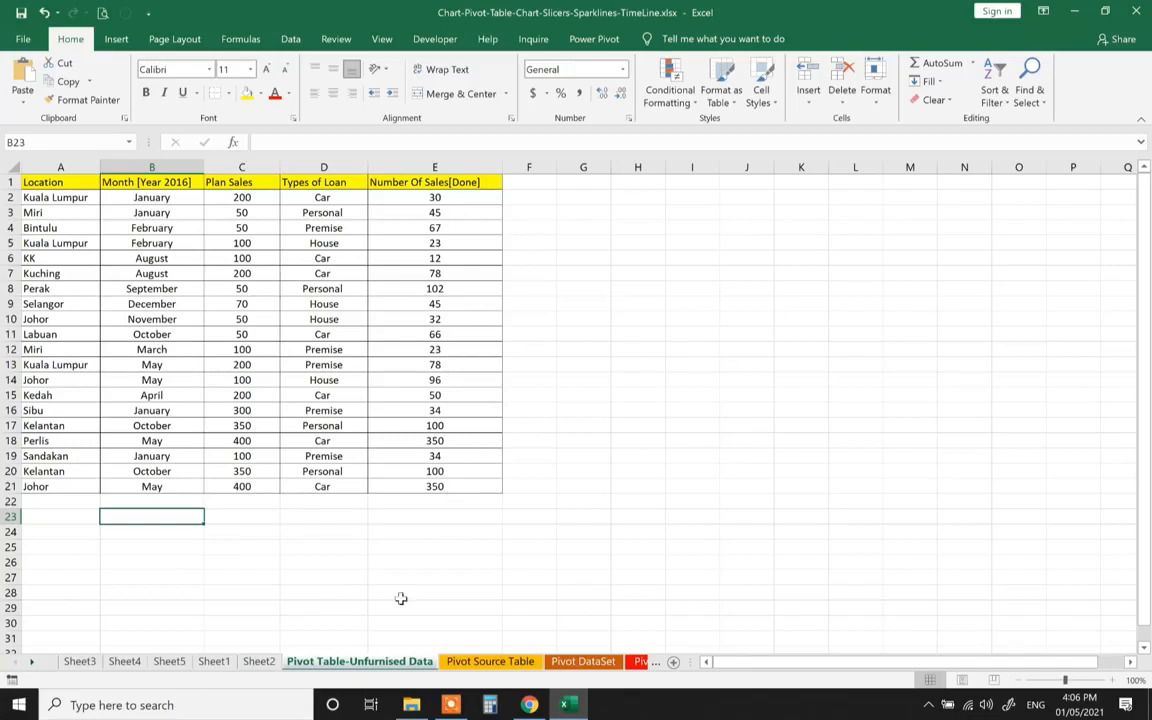
pyautogui.click(258, 661)
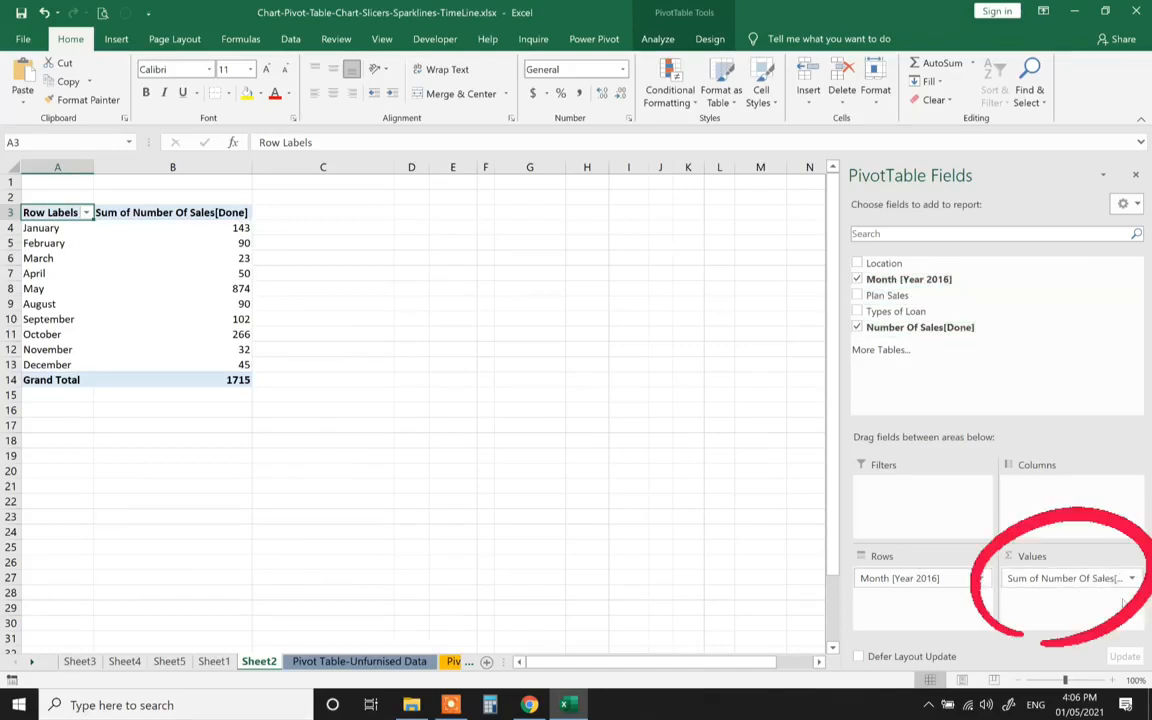
# Keep Sum as the Value Field Settings summary for Number Of Sales[Done]
pyautogui.click(1131, 580)
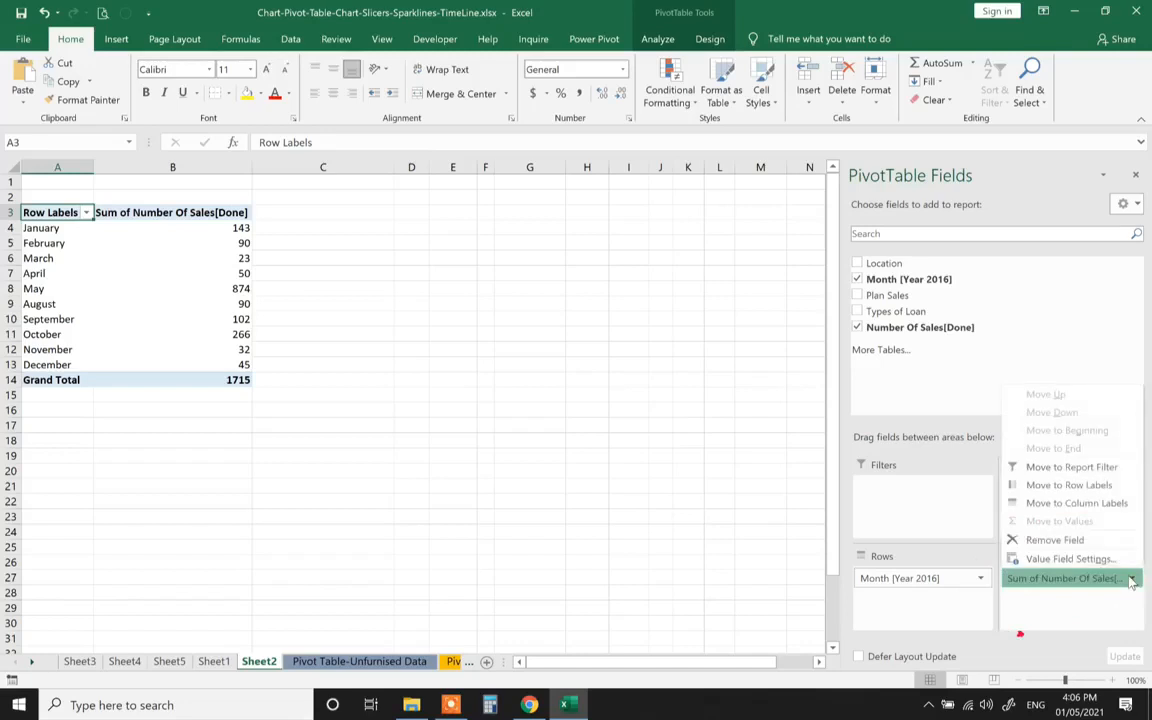
pyautogui.click(1068, 559)
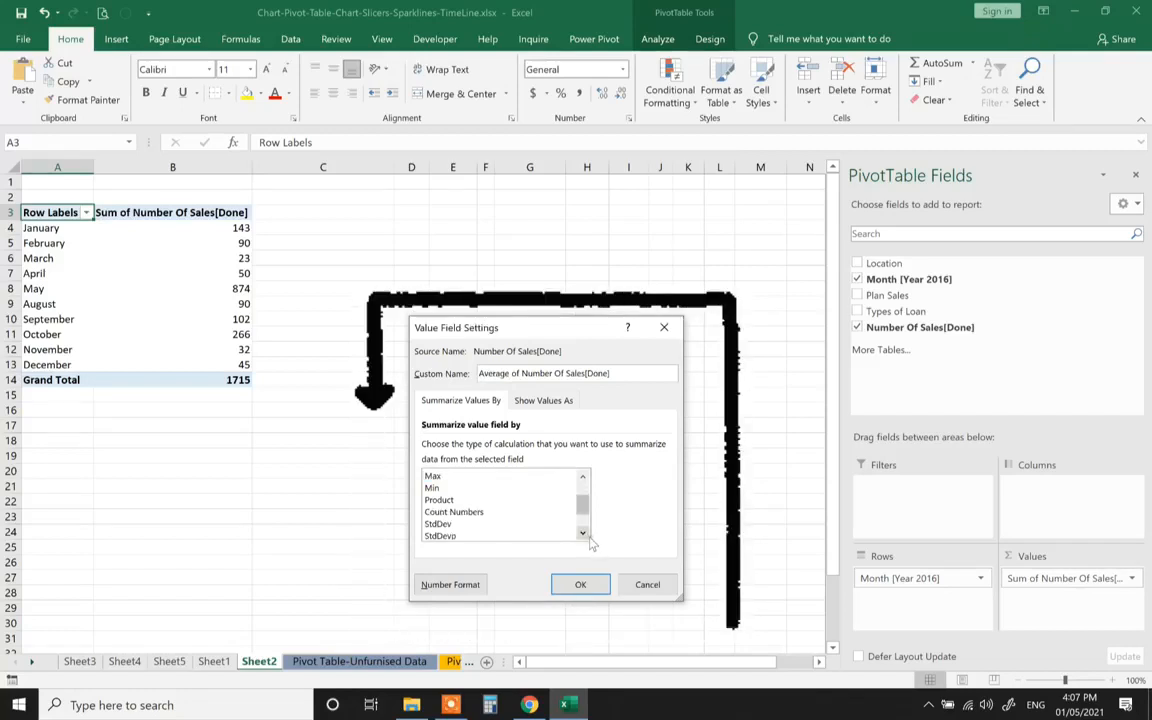
pyautogui.click(583, 480)
pyautogui.click(583, 480)
pyautogui.click(583, 480)
pyautogui.click(583, 480)
pyautogui.click(583, 480)
pyautogui.click(583, 480)
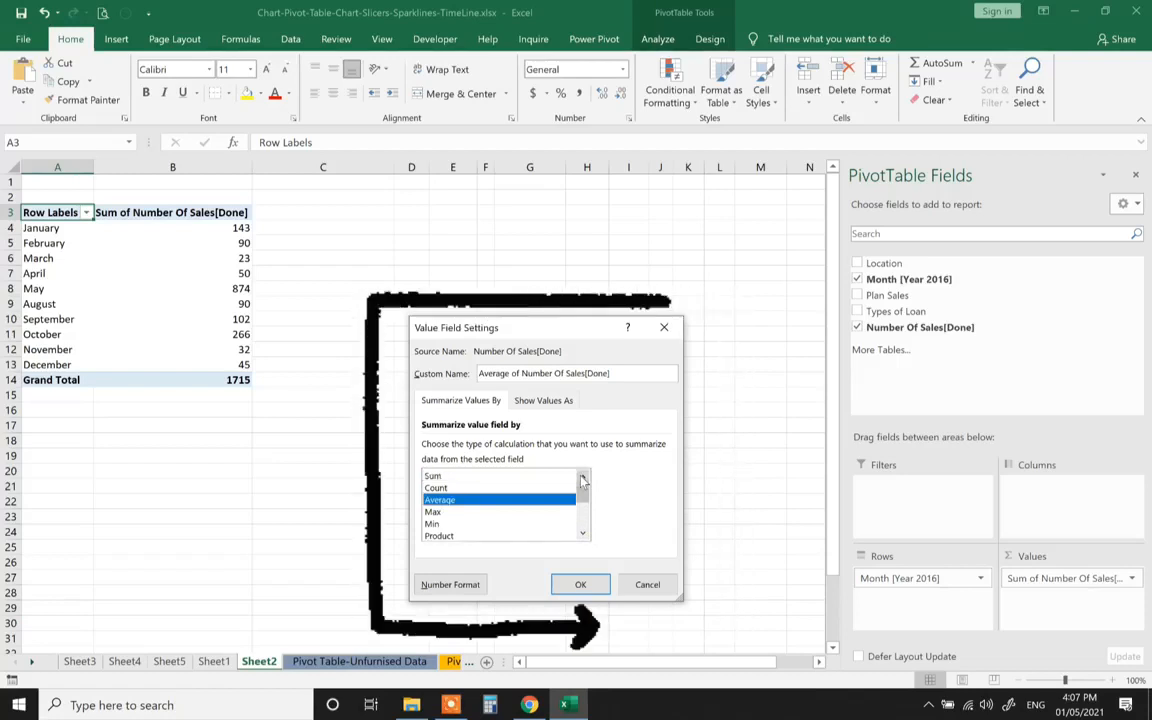
pyautogui.click(434, 476)
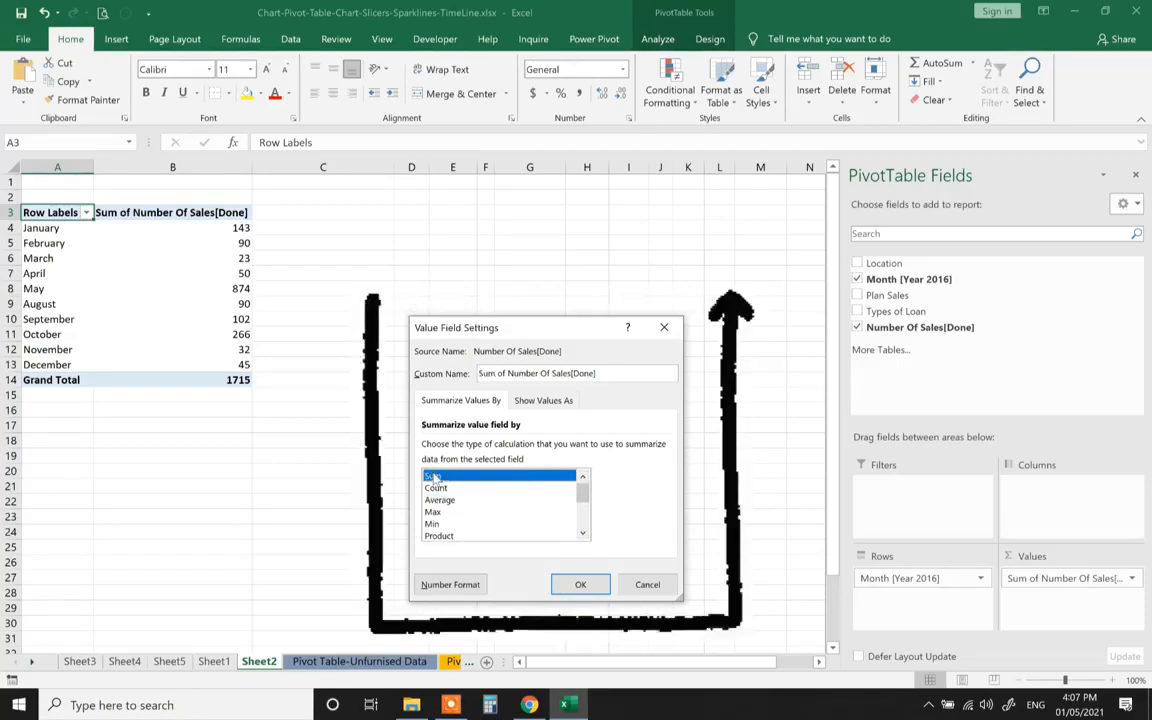
pyautogui.click(562, 586)
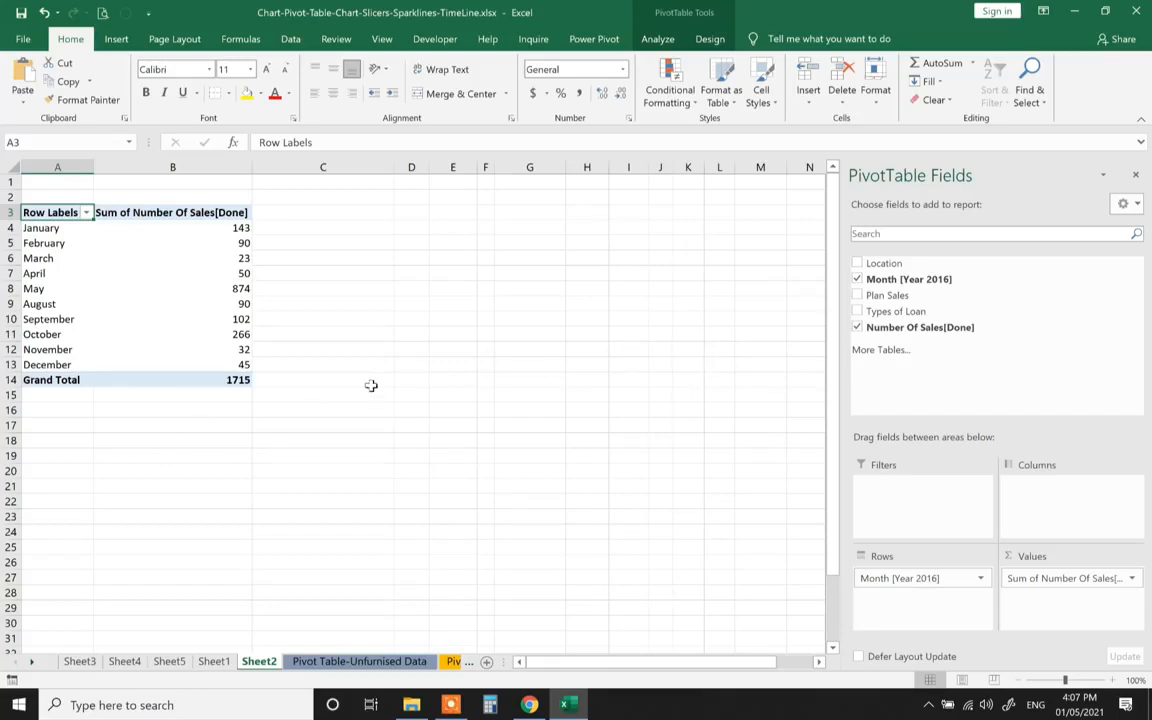
# Insert a Clustered Column PivotChart of the selected monthly pivot data, after previewing a pie chart
pyautogui.moveTo(36, 214); pyautogui.dragTo(180, 397)
pyautogui.click(657, 38)
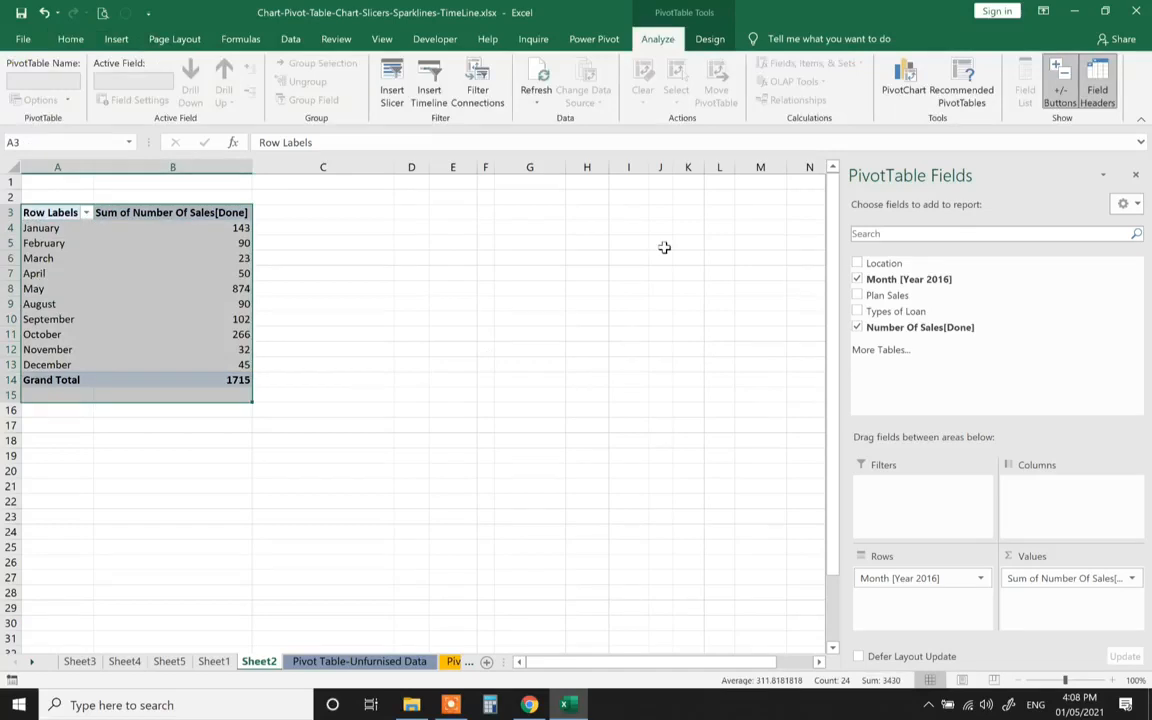
pyautogui.click(895, 80)
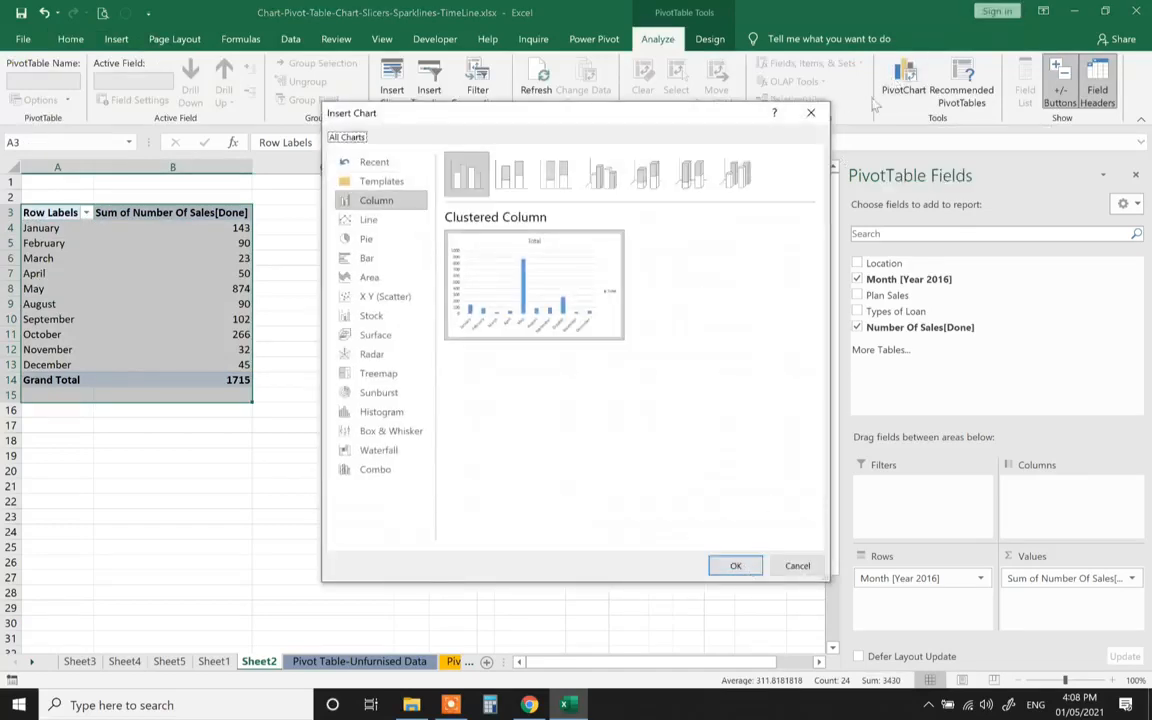
pyautogui.click(811, 113)
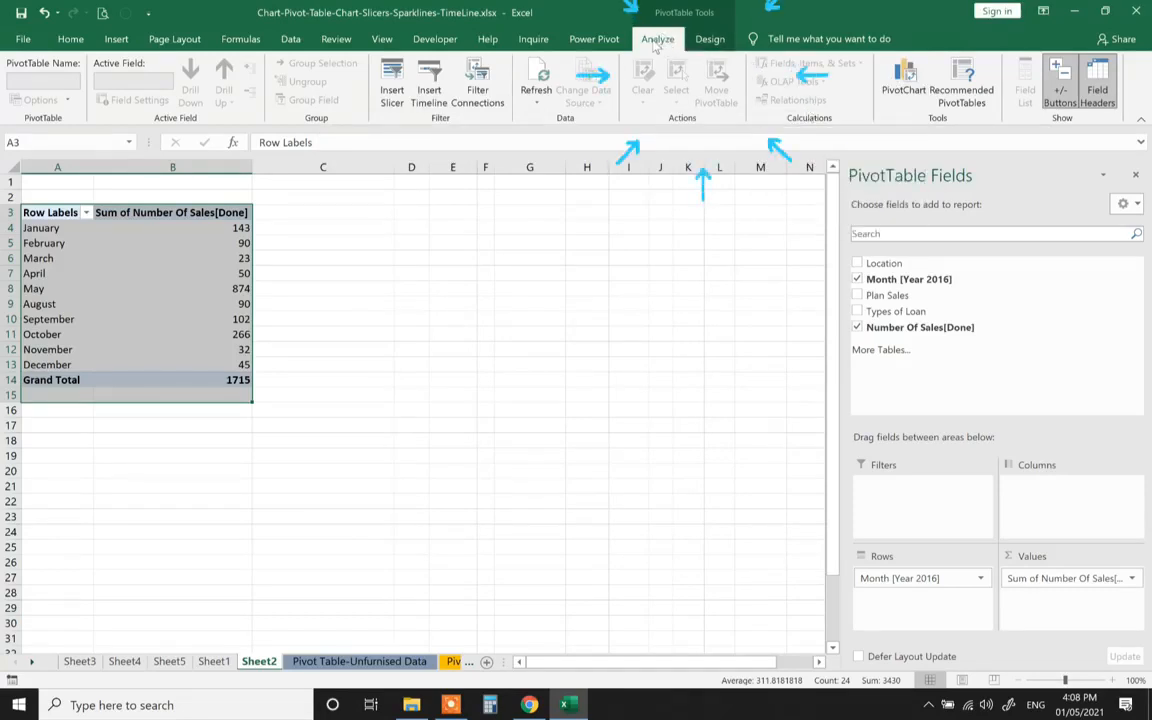
pyautogui.click(905, 78)
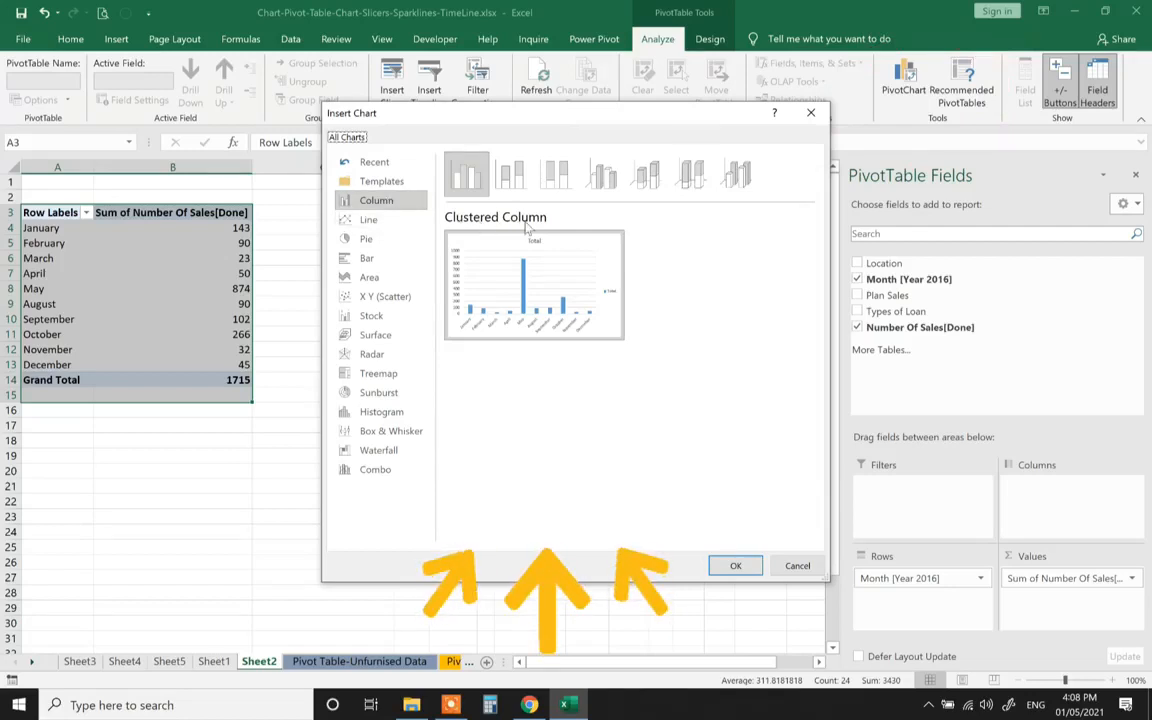
pyautogui.moveTo(452, 258)
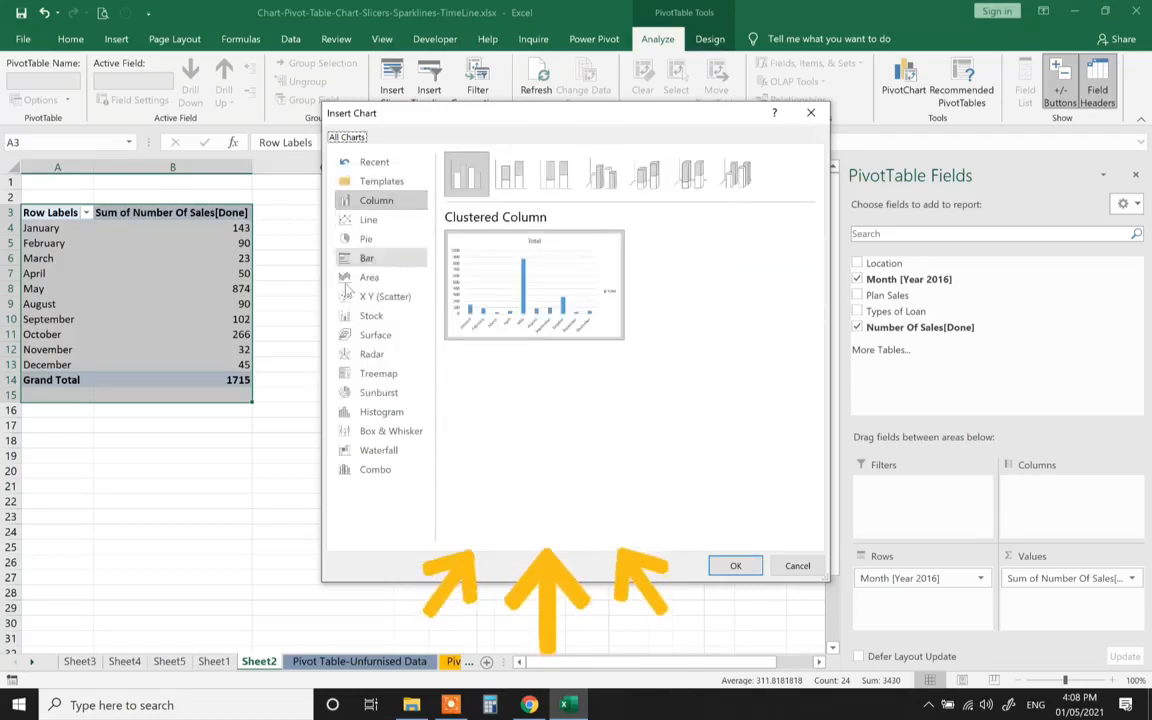
pyautogui.click(364, 239)
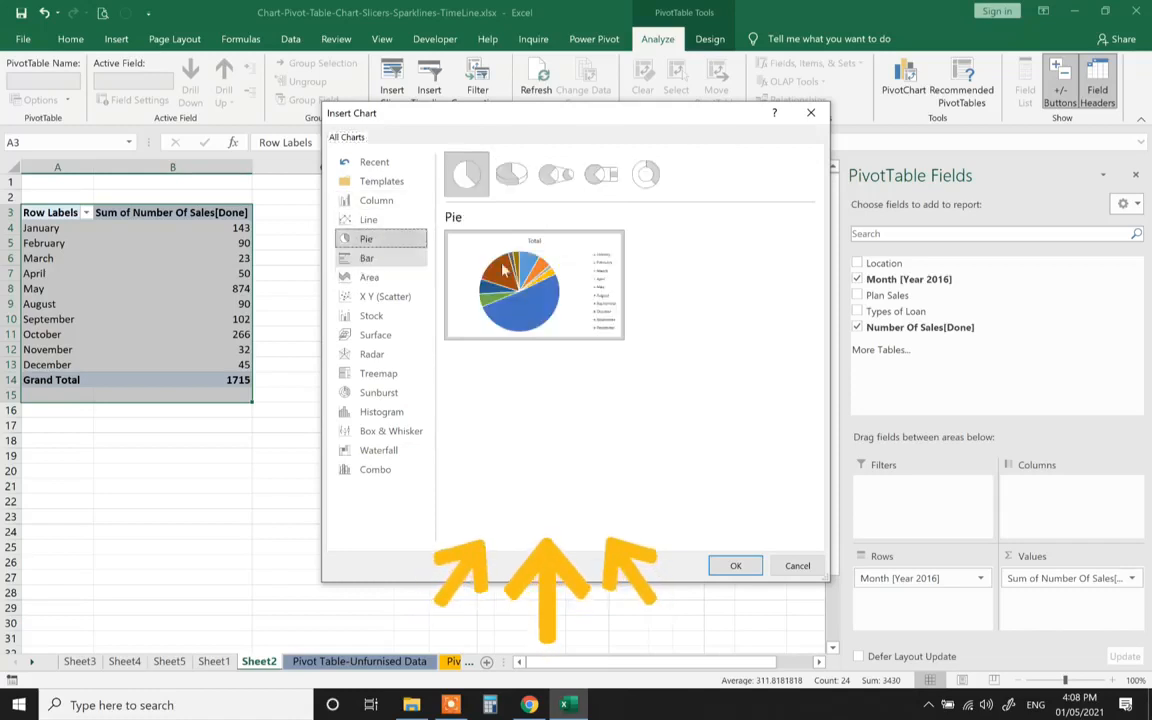
pyautogui.moveTo(583, 292)
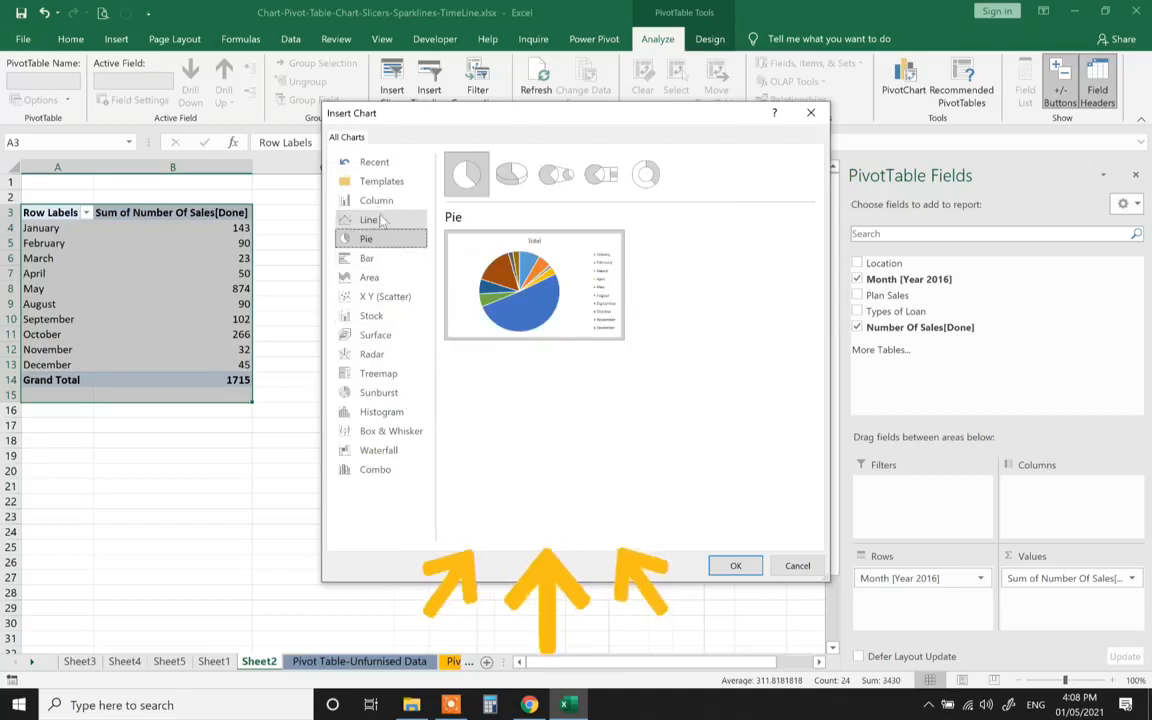
pyautogui.click(377, 201)
pyautogui.click(725, 565)
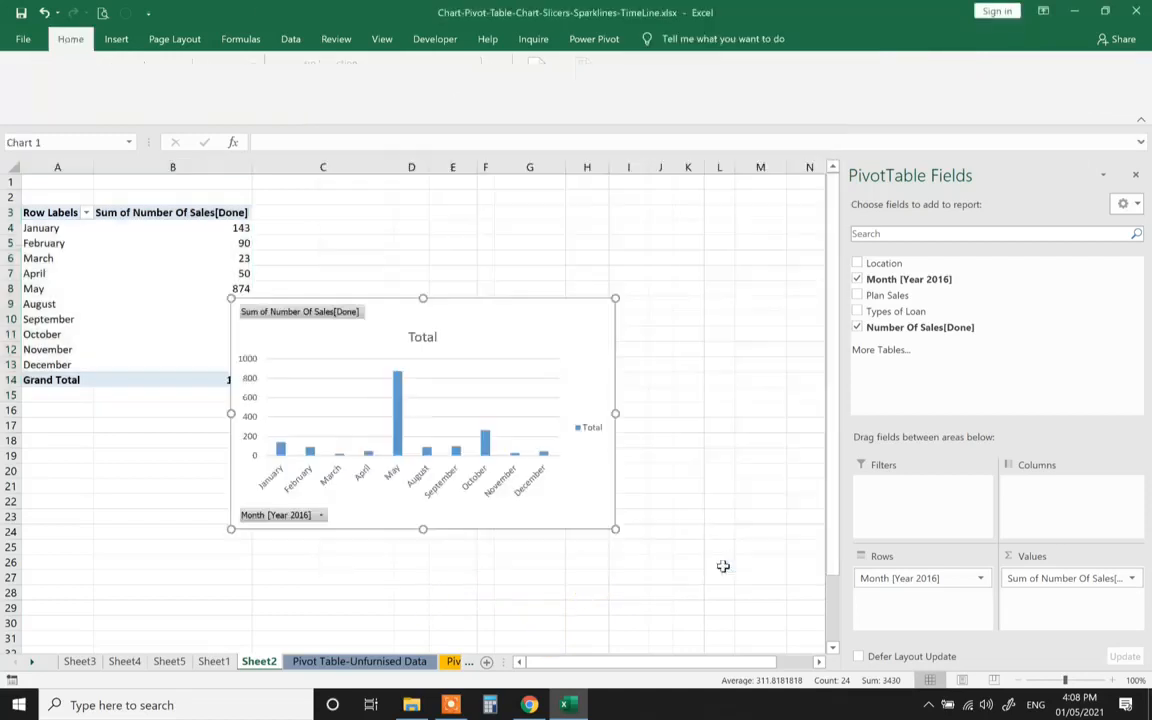
# Move the PivotChart up and to the right, clear of the pivot table values
pyautogui.moveTo(512, 334); pyautogui.dragTo(594, 242)
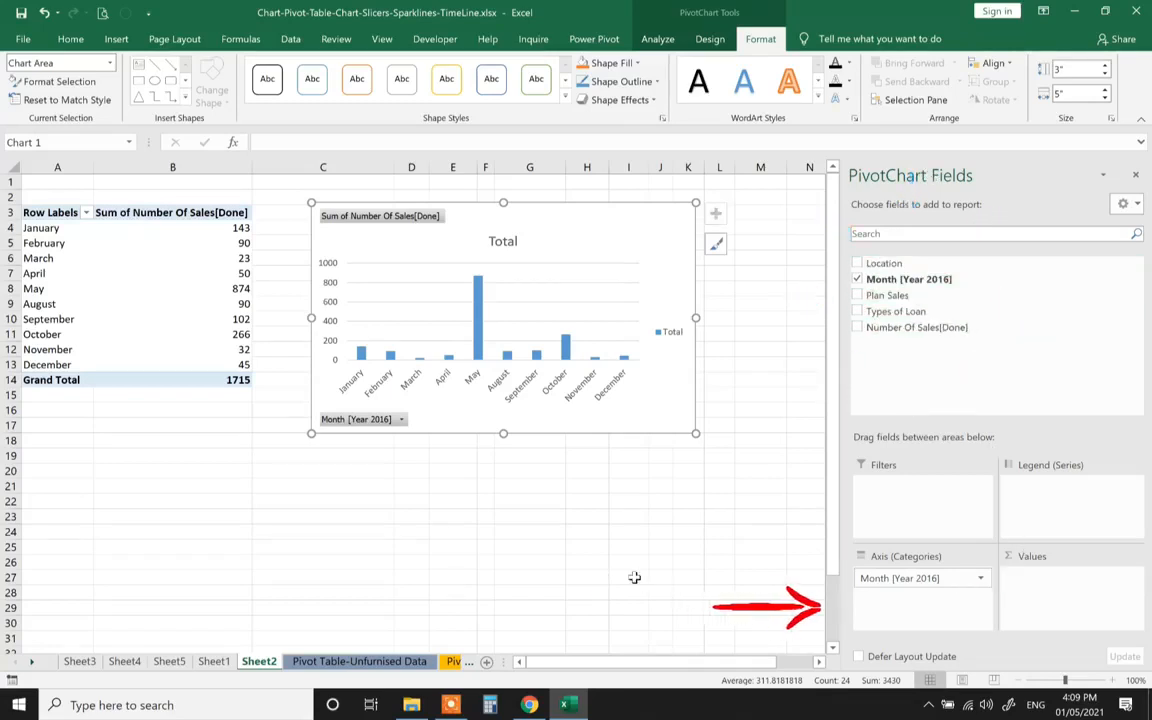
# Replace Number Of Sales[Done] with Plan Sales, then add Number Of Sales[Done] as a second value
pyautogui.click(857, 327)
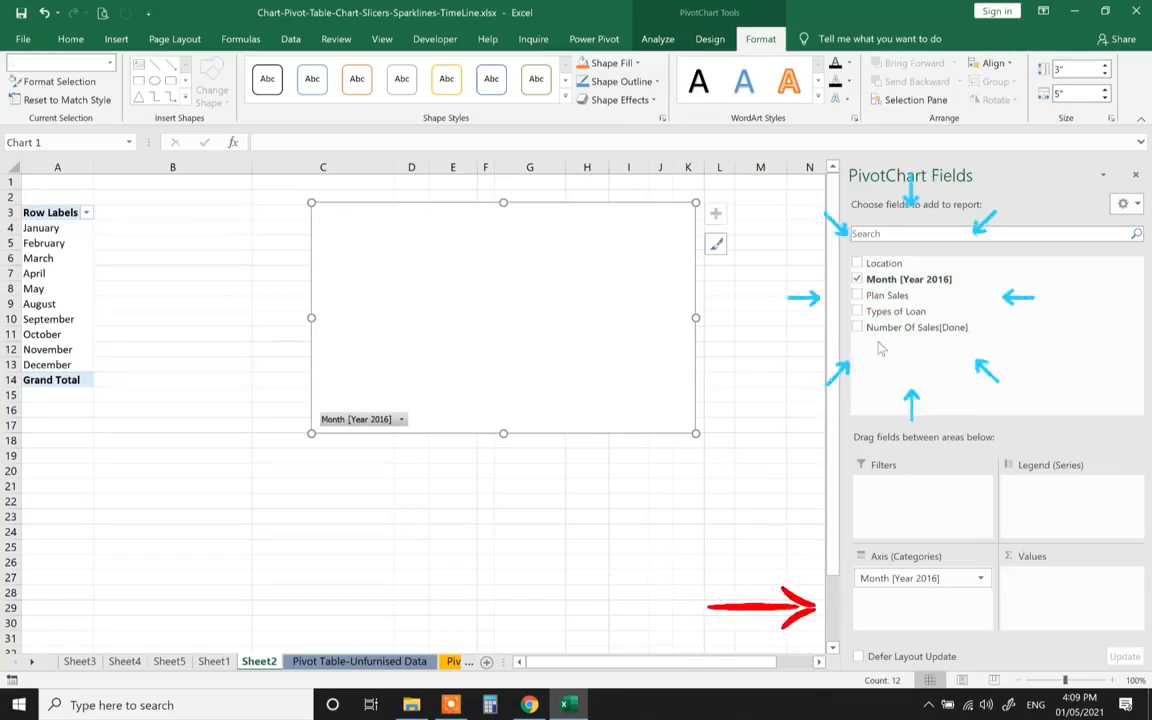
pyautogui.moveTo(880, 296); pyautogui.dragTo(1037, 394)
pyautogui.moveTo(1066, 606); pyautogui.dragTo(1070, 601)
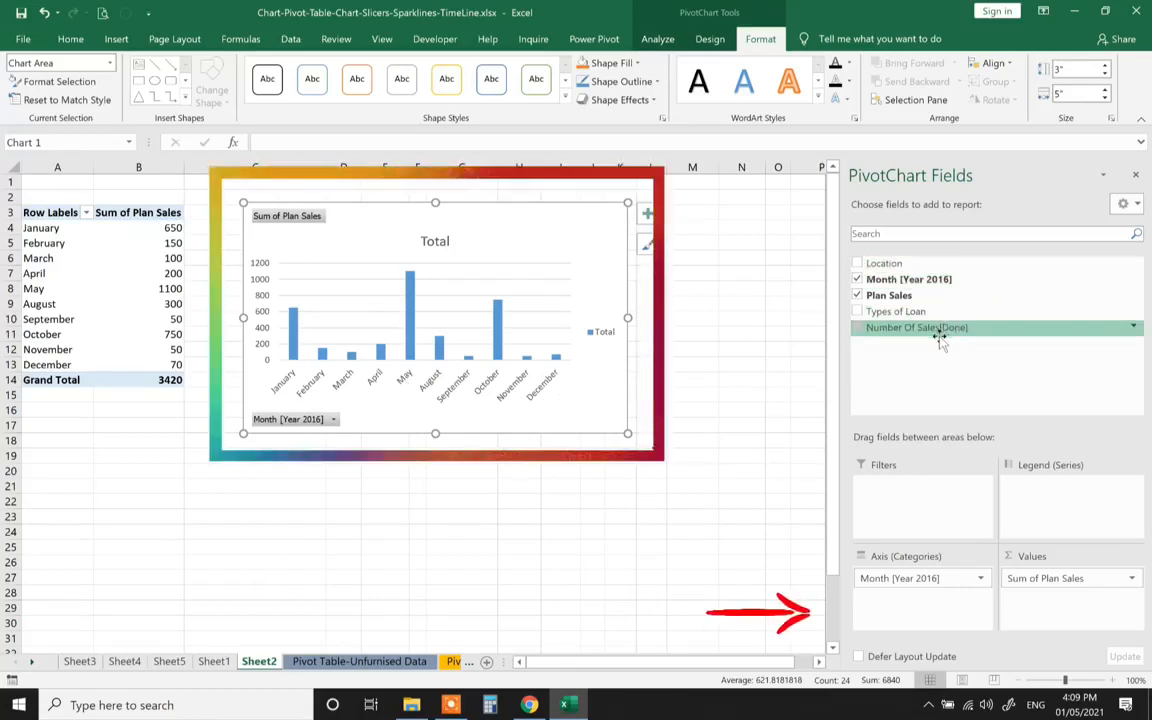
pyautogui.moveTo(1046, 611); pyautogui.dragTo(1043, 604)
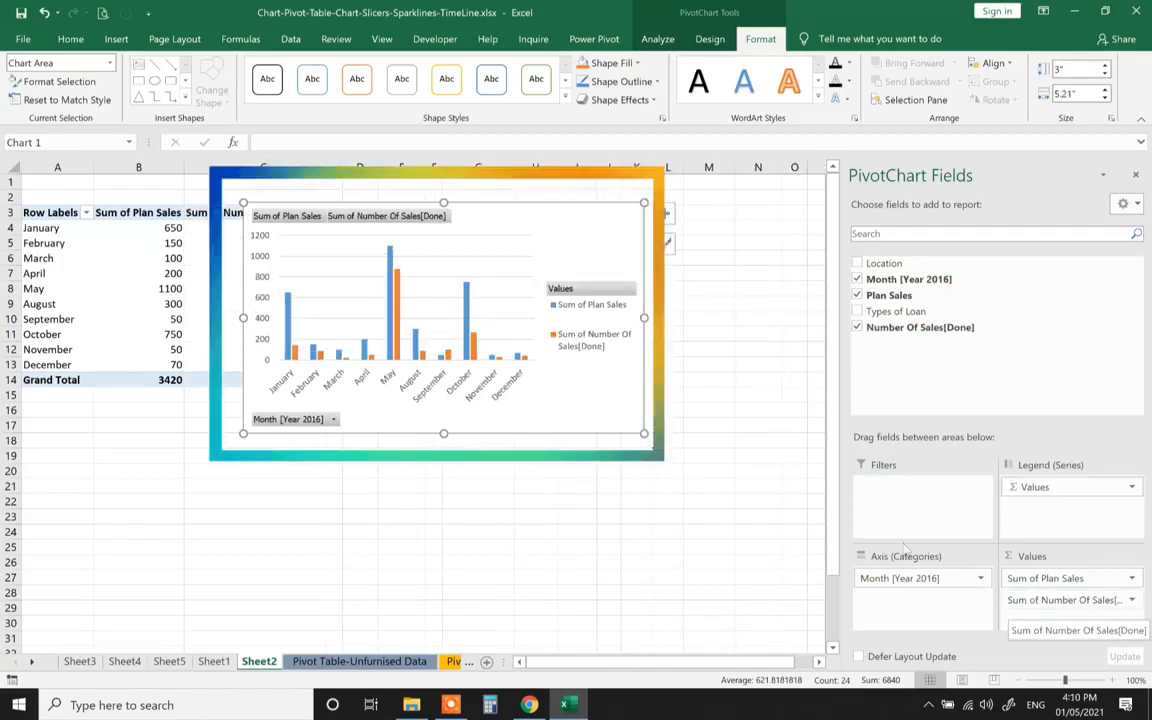
# Shift the chart right to uncover the new Sum of Plan Sales column
pyautogui.moveTo(517, 216); pyautogui.dragTo(640, 214)
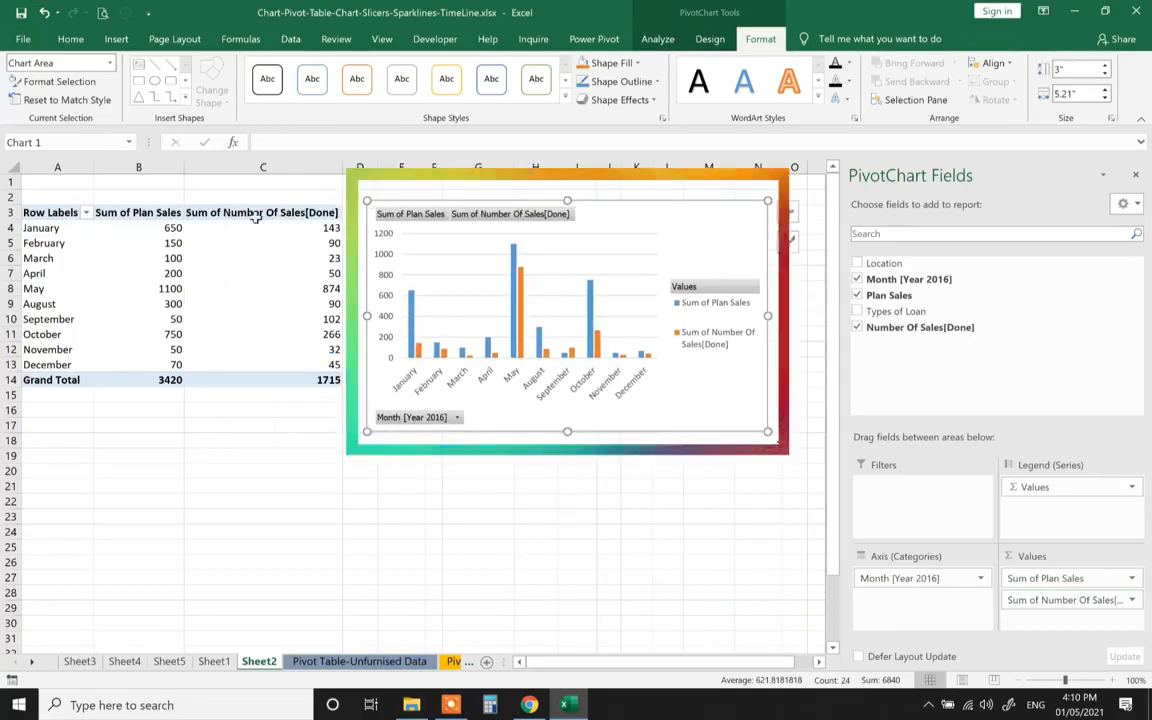
pyautogui.moveTo(158, 228)
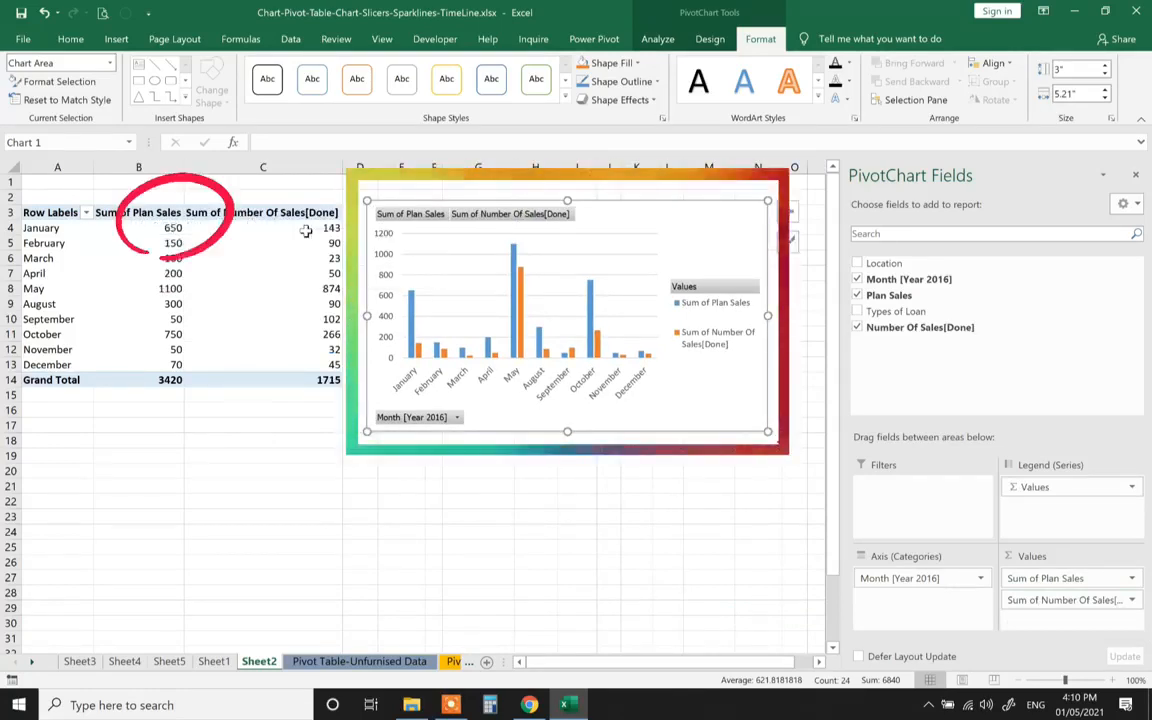
pyautogui.moveTo(305, 229)
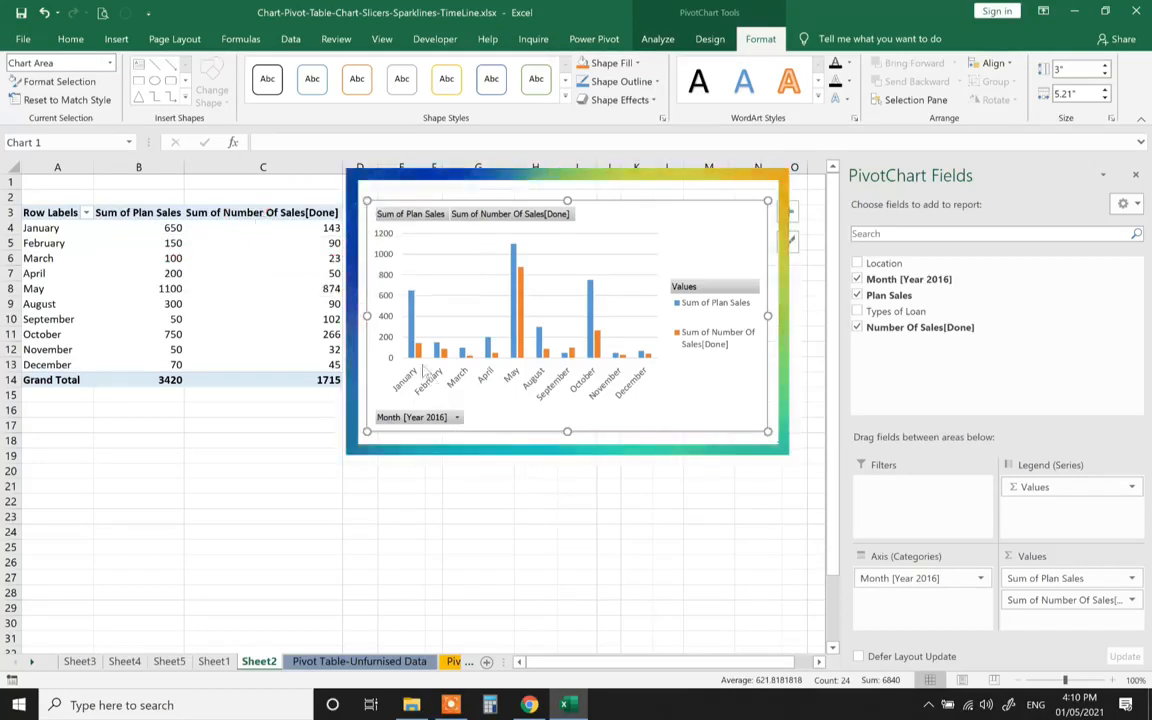
pyautogui.moveTo(624, 362)
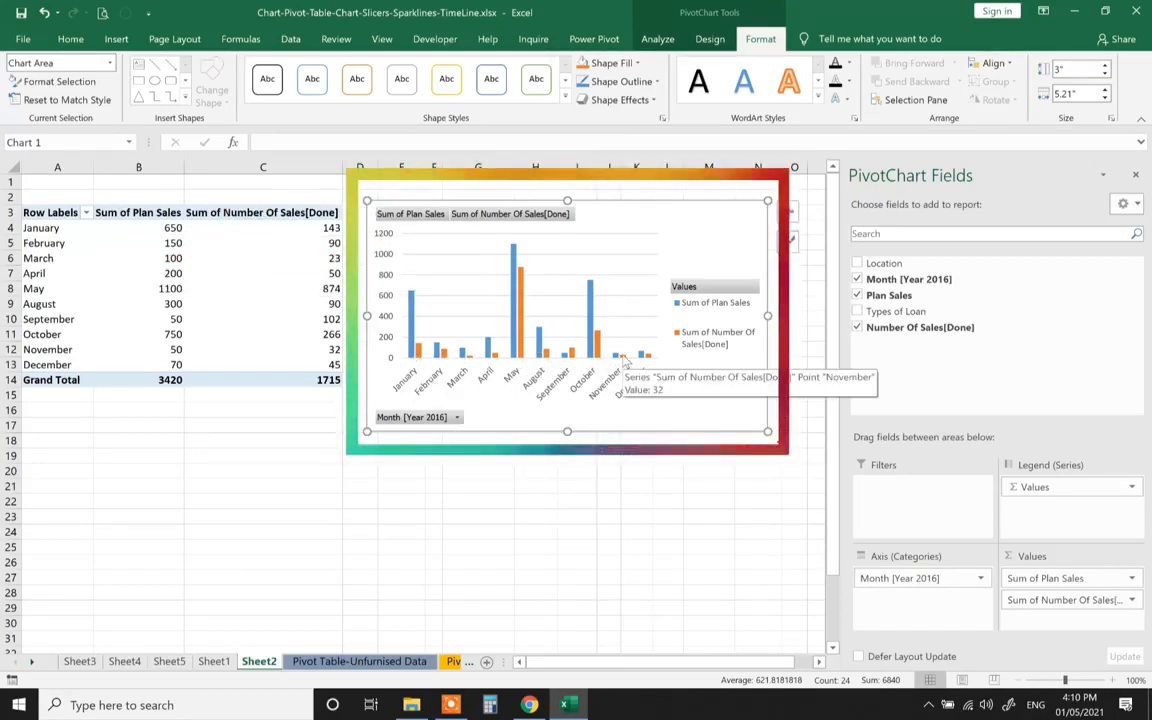